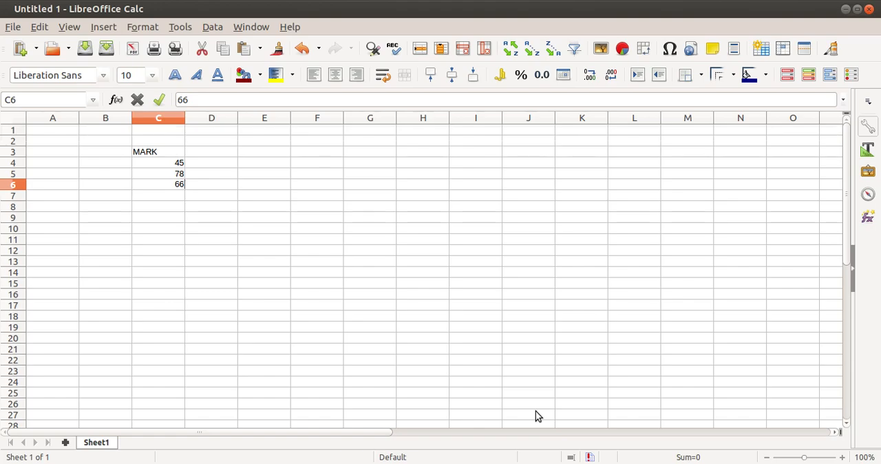
- Enter 22 in C7 below the other marks and set the font size of C3:C7 to 16
key(Return)
text(22)
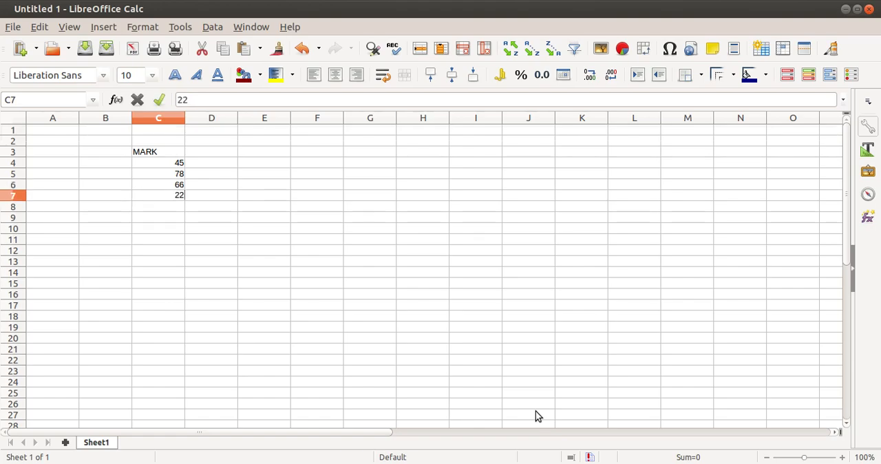
drag(143, 152, 148, 194)
click(152, 75)
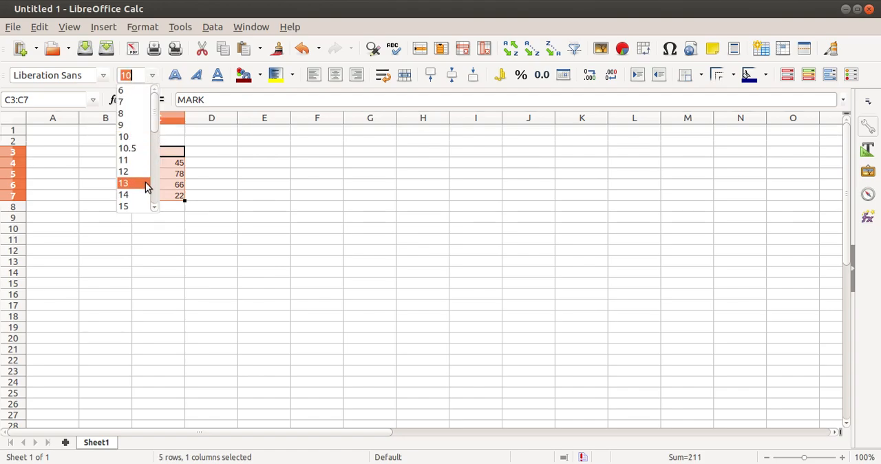
scroll(141, 185, down, 1)
click(137, 185)
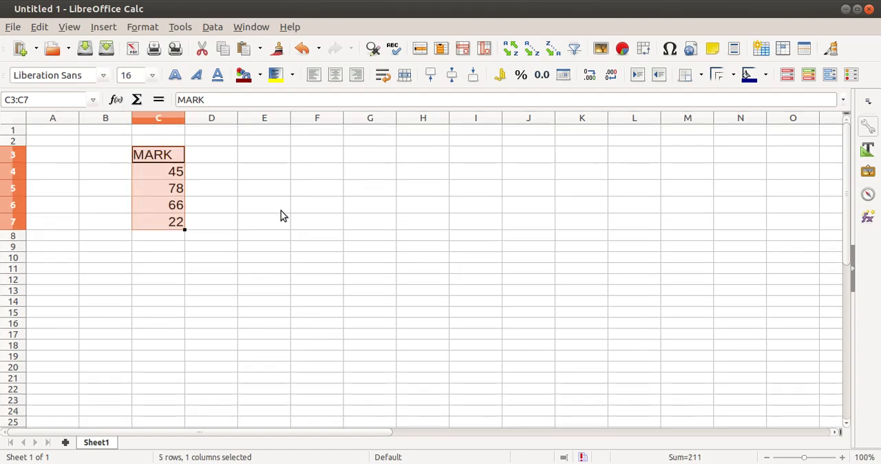
click(294, 224)
- Set the font size of the empty cells C8:E12 below the marks to 15
click(165, 236)
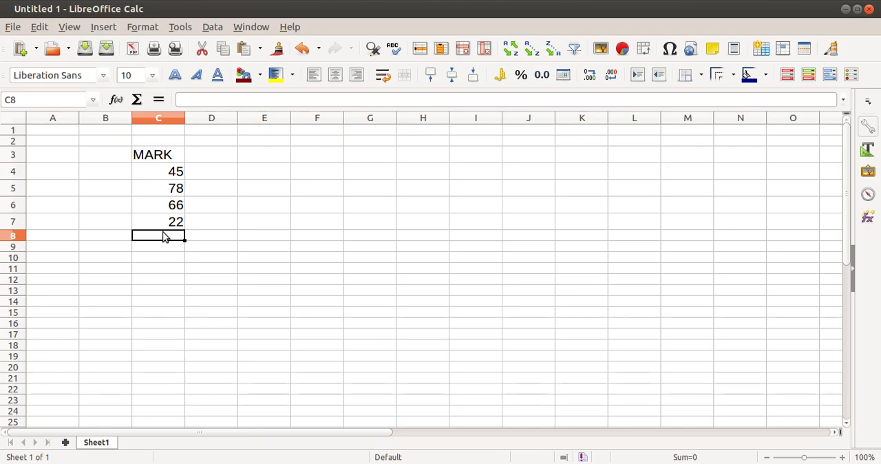
click(152, 75)
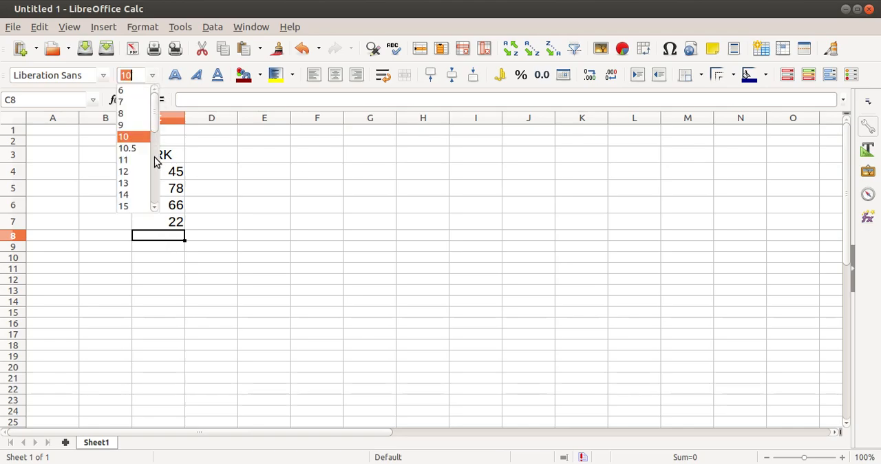
click(141, 210)
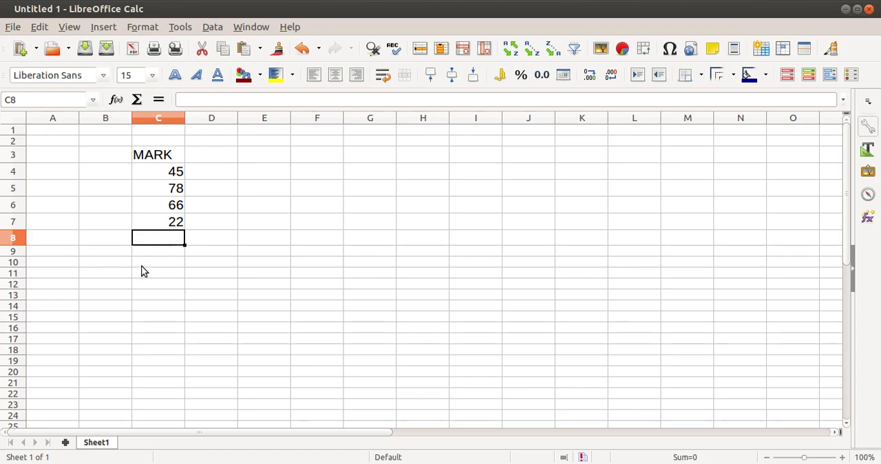
drag(160, 244, 263, 287)
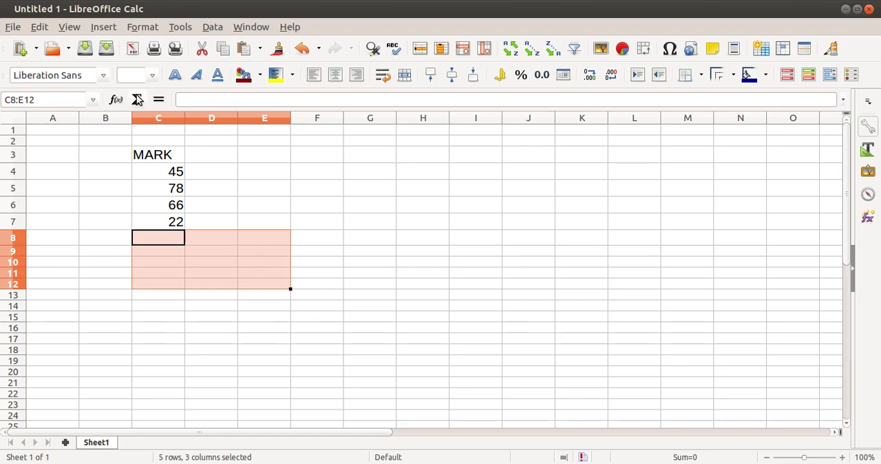
click(152, 75)
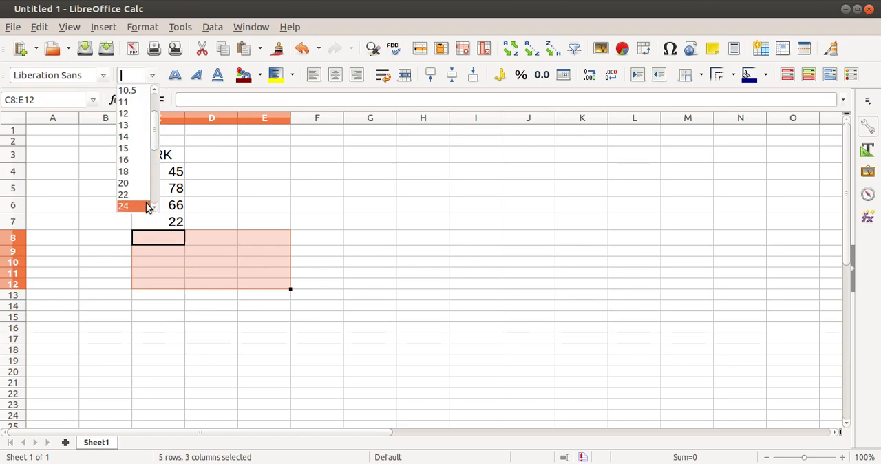
click(132, 148)
click(320, 237)
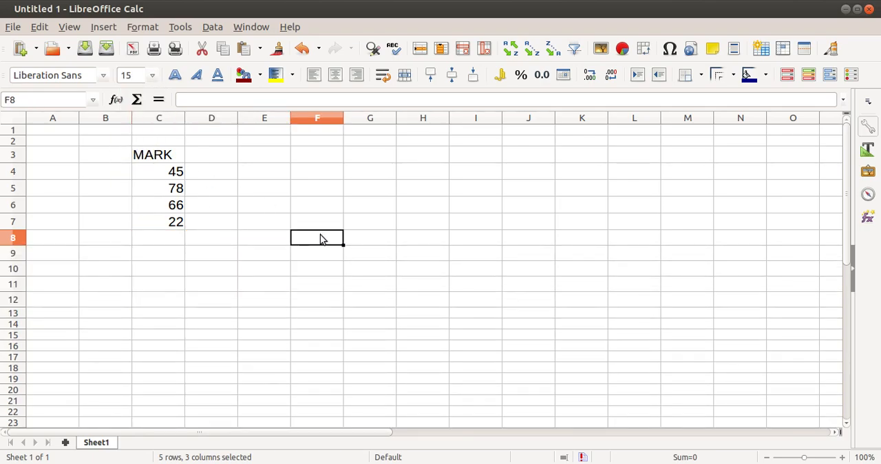
- Enter the label TOTAL in C8 and the number 1 in C9
click(157, 242)
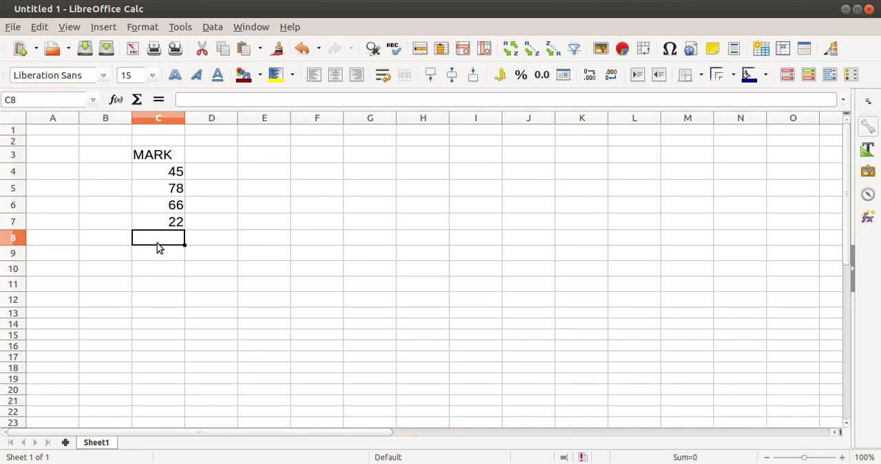
text(TOTAL)
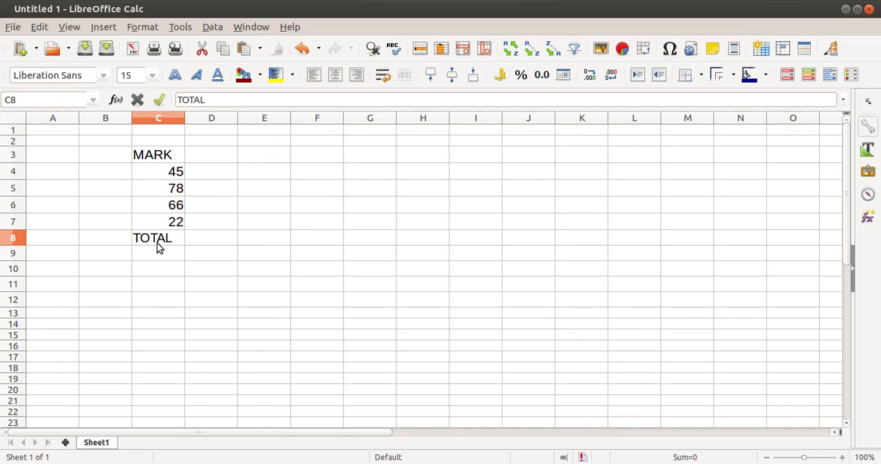
key(Return)
text(1)
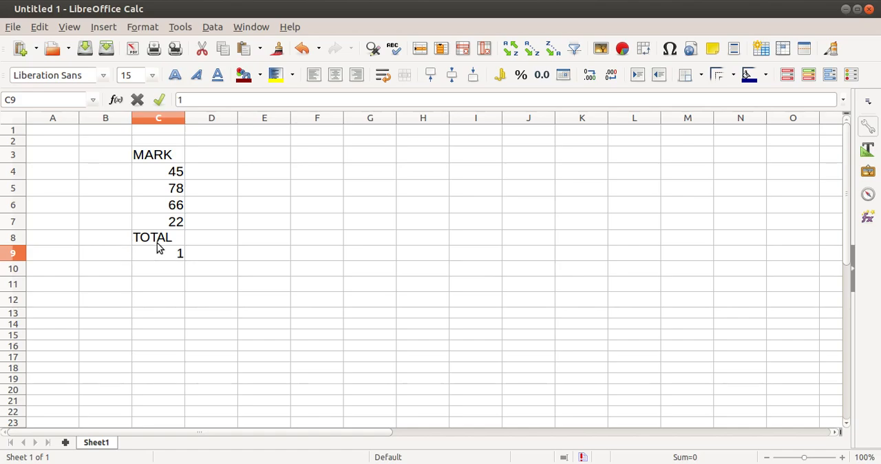
- Add the four marks in D9 with the formula =C4+C5+C6+C7
click(219, 257)
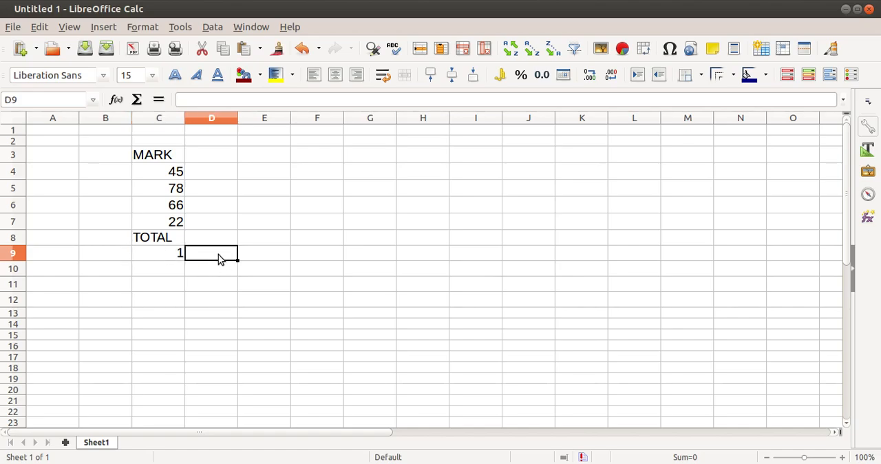
text(=)
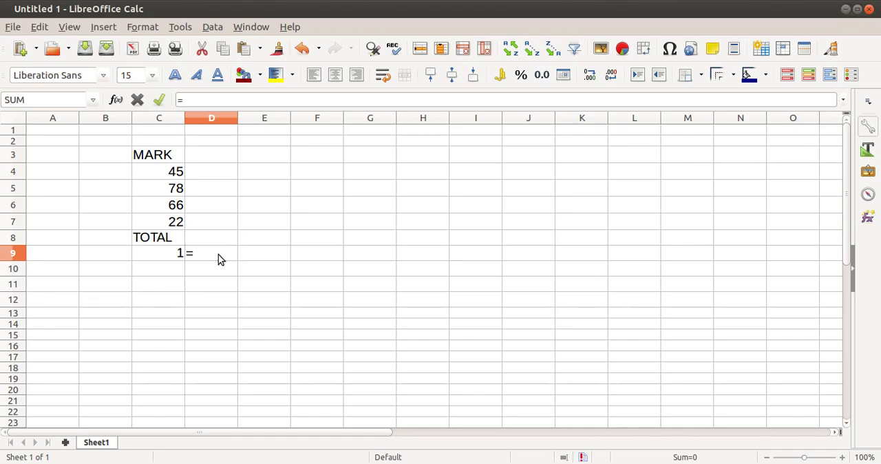
click(159, 177)
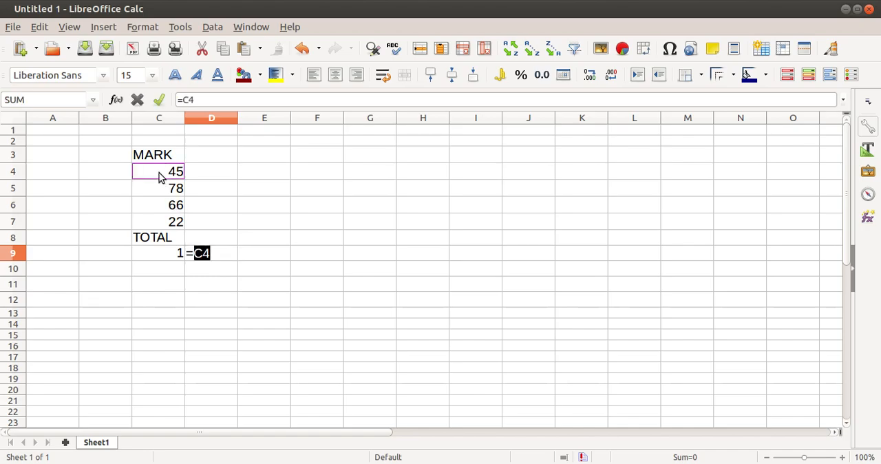
text(+)
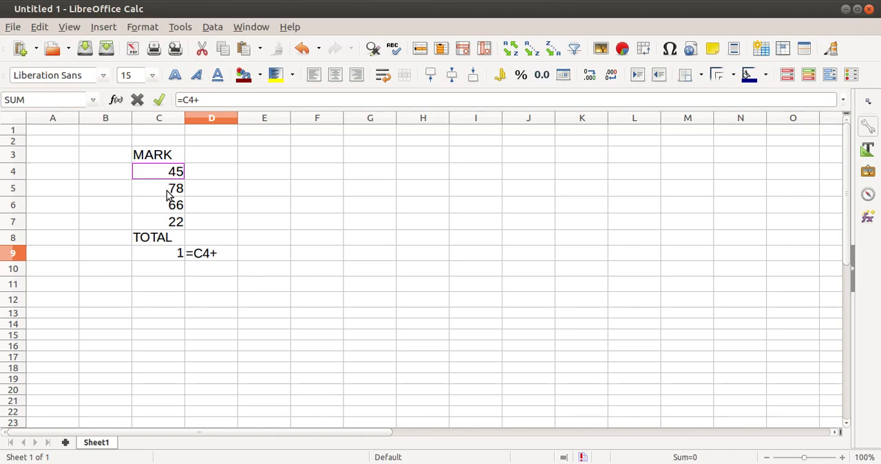
click(167, 195)
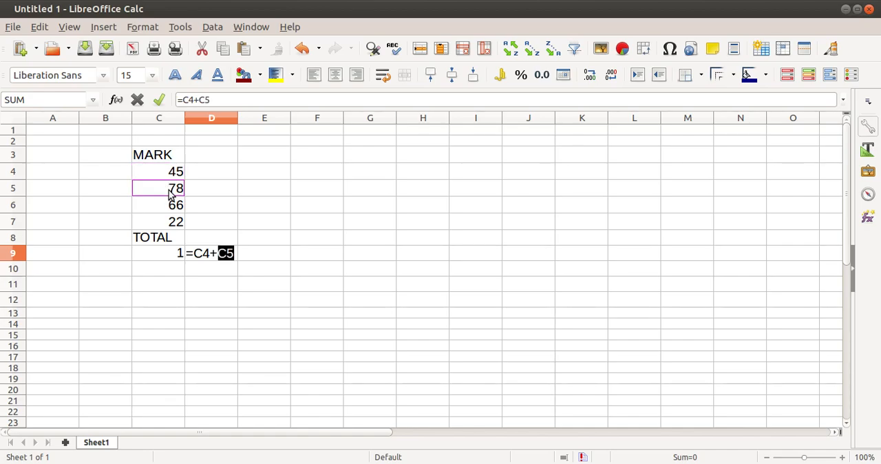
text(+)
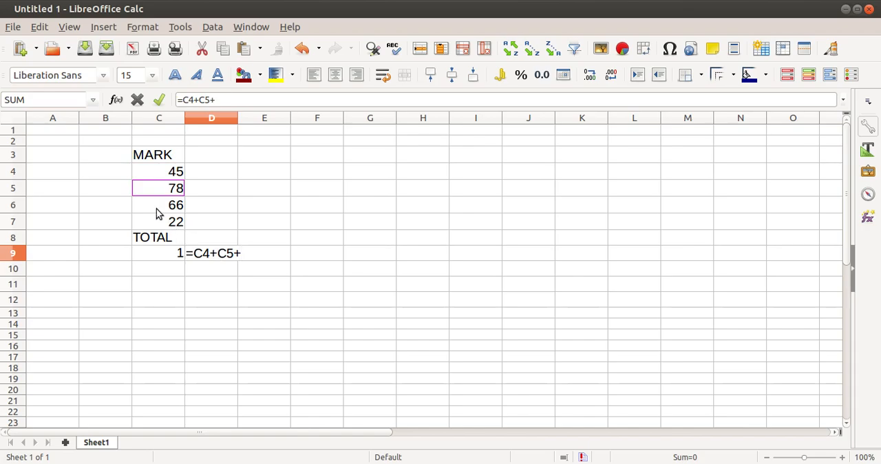
click(156, 214)
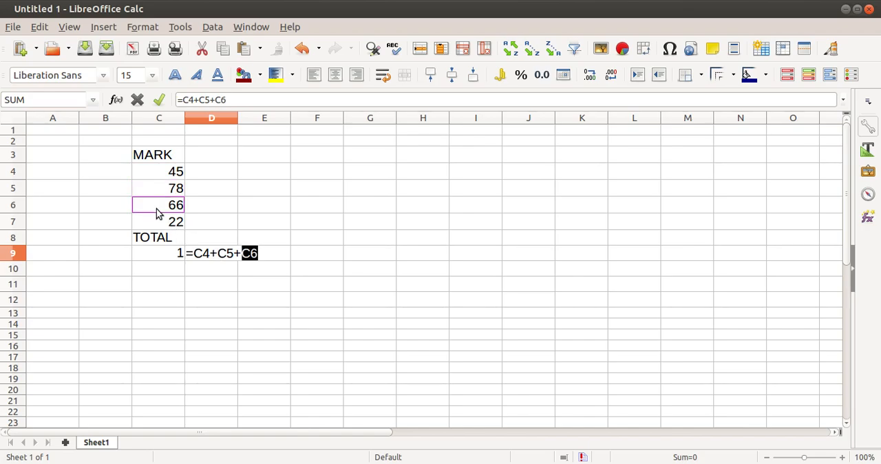
text(+)
click(168, 227)
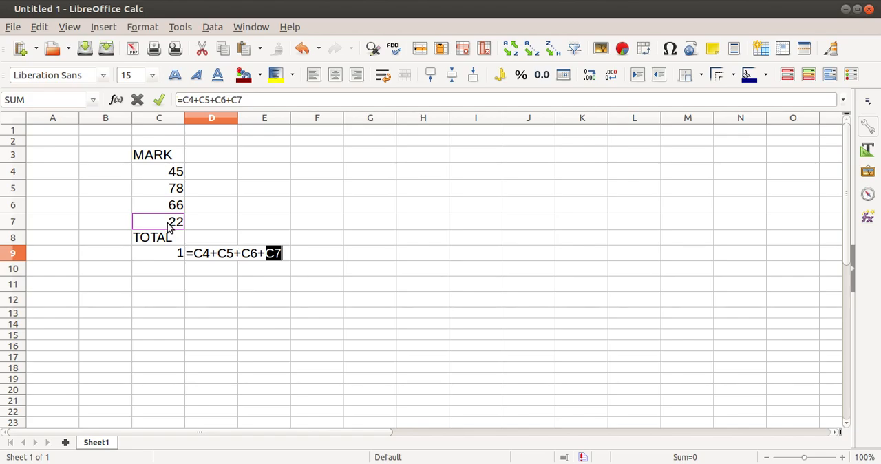
key(Return)
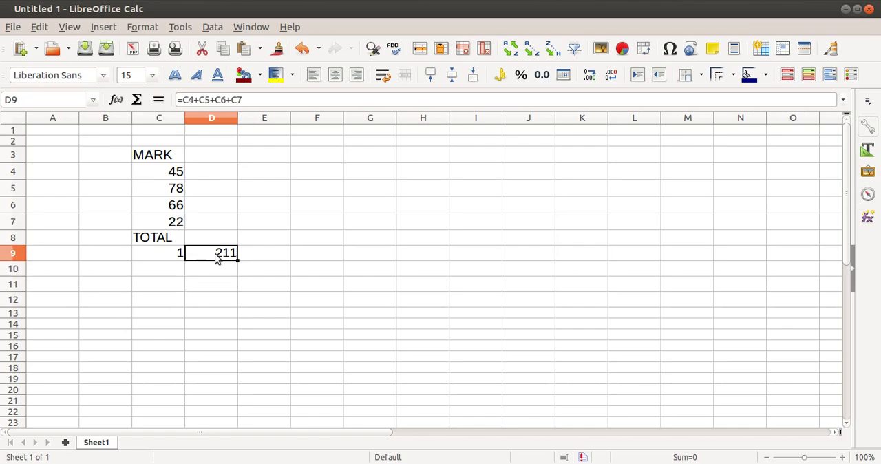
- Inspect the cell references used by the addition formula in D9, leaving the formula unchanged
double_click(216, 255)
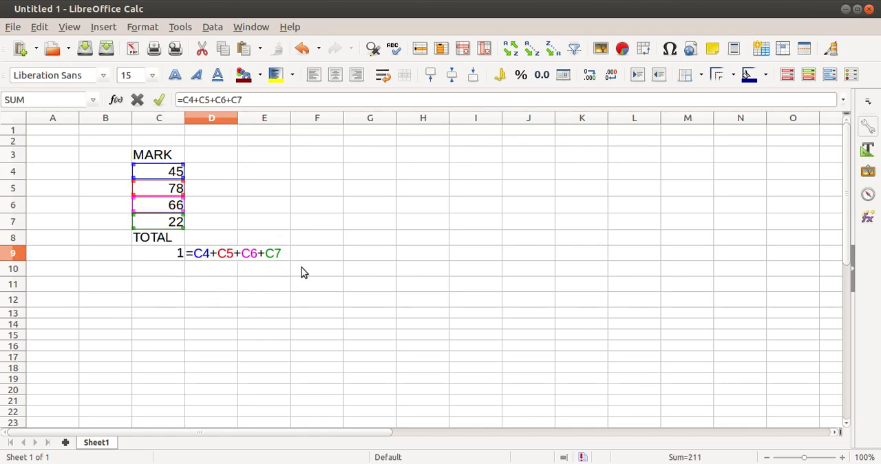
click(165, 269)
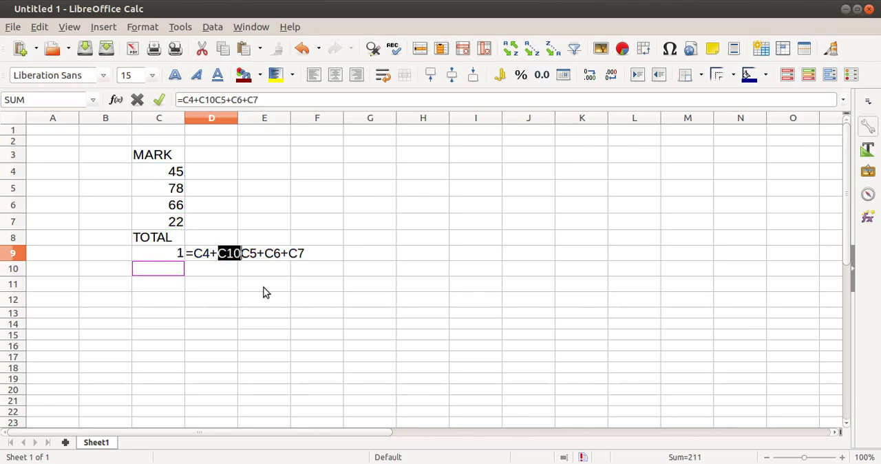
key(Escape)
- Enter 2 in C10 and total the marks in D10 with the formula =SUM(C4:C7)
click(158, 269)
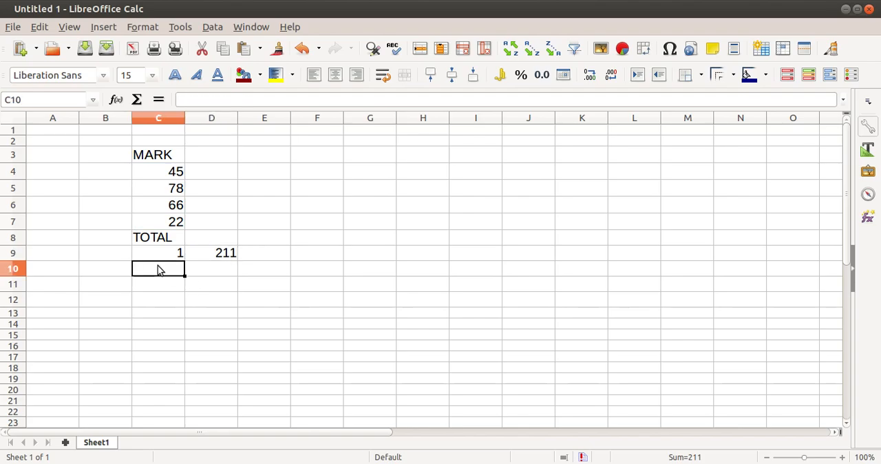
text(2)
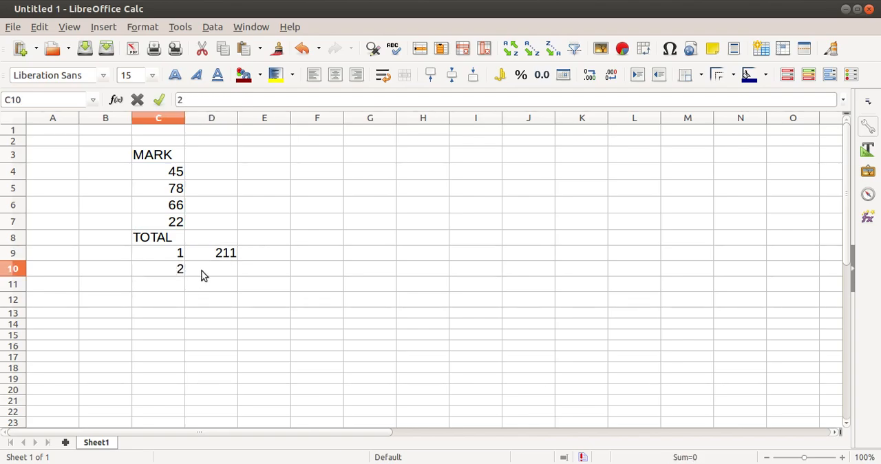
click(203, 274)
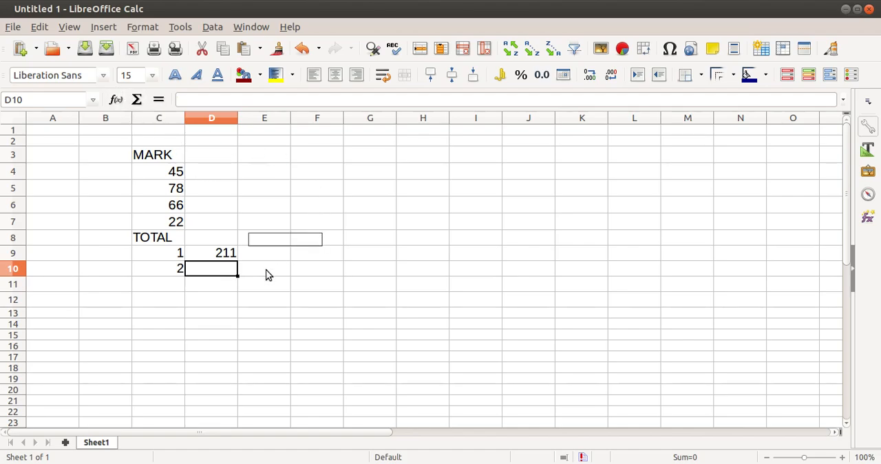
text(=)
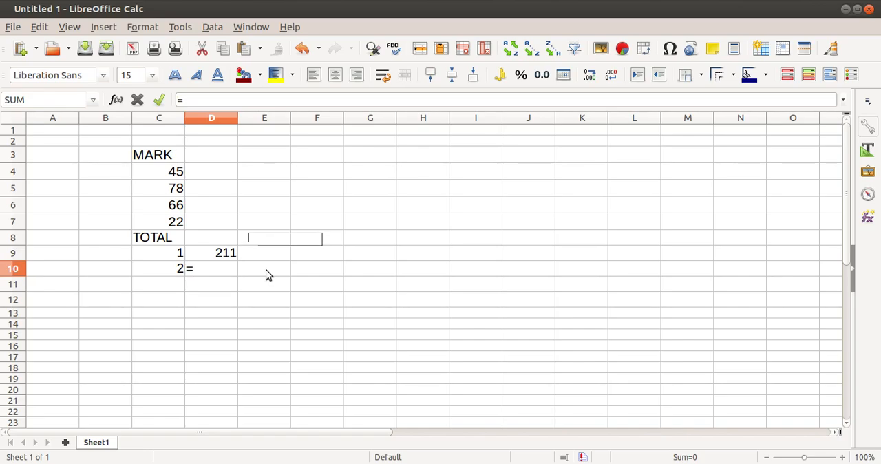
text(SUM)
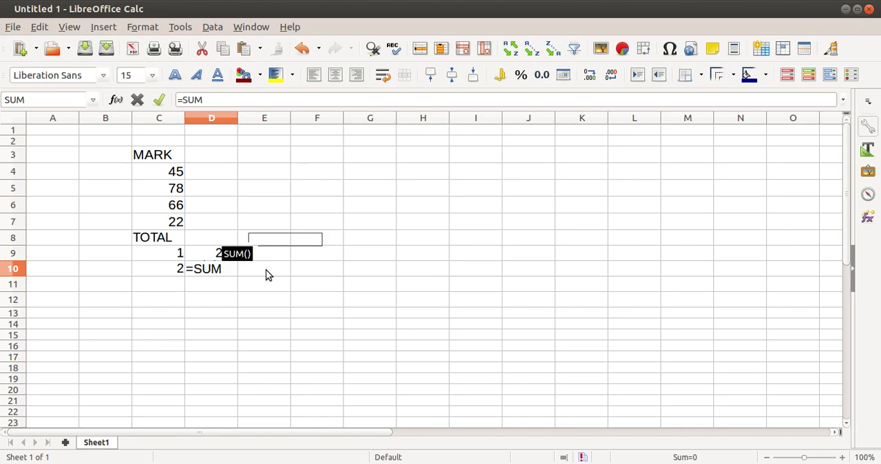
text(()
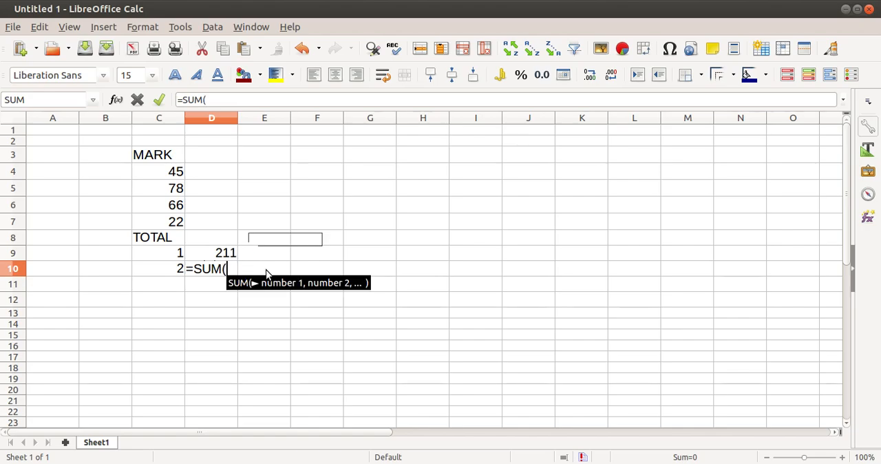
drag(163, 175, 169, 224)
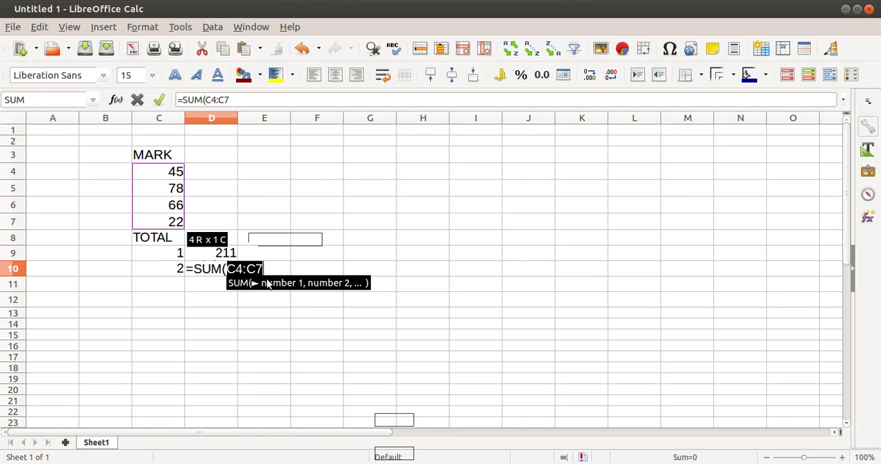
text())
key(Return)
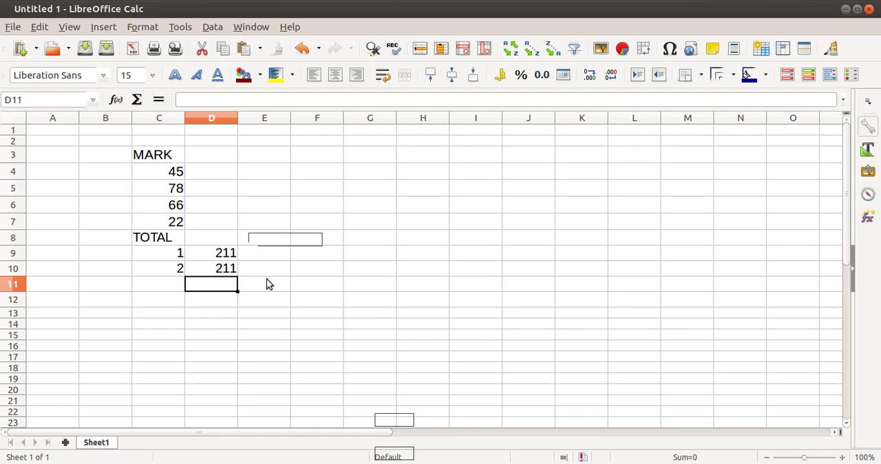
- Compare the addition formula in D9 with the SUM formula in D10
click(204, 256)
double_click(203, 255)
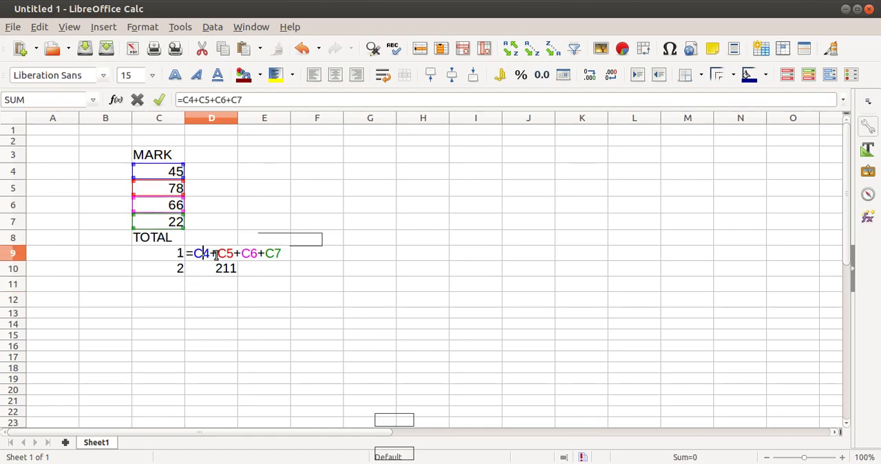
key(Return)
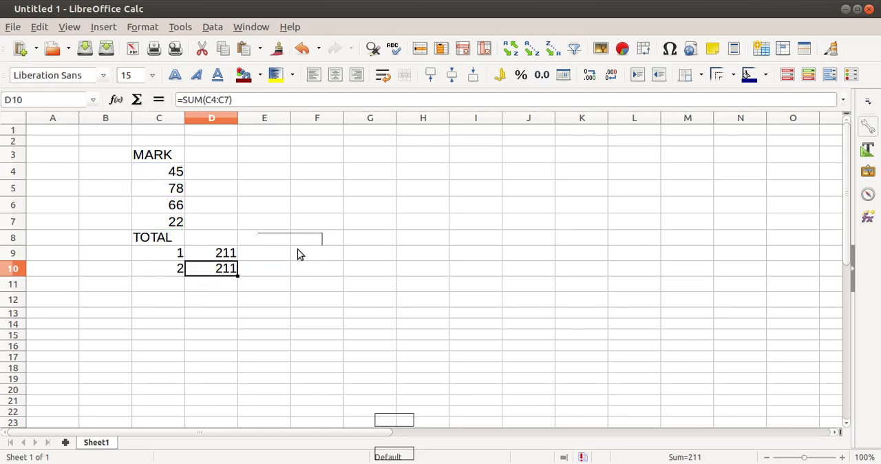
double_click(206, 273)
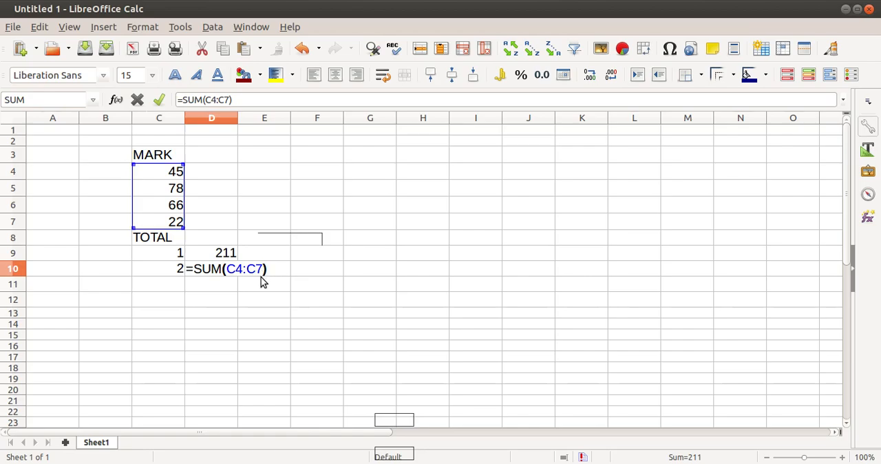
key(Return)
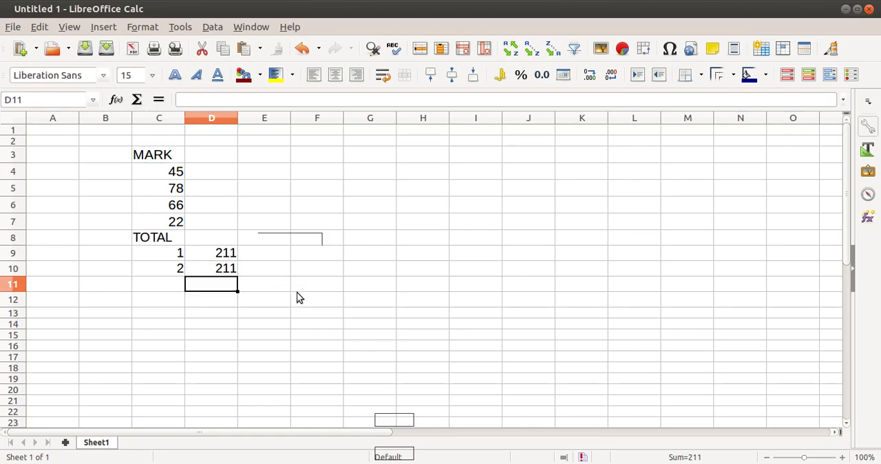
- Enter 3 in C11 as the number of the third totalling method
click(135, 284)
text(3)
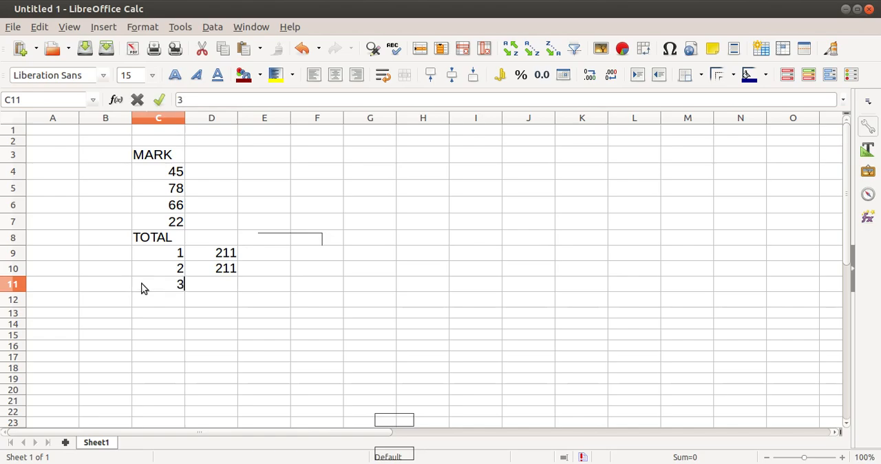
key(Tab)
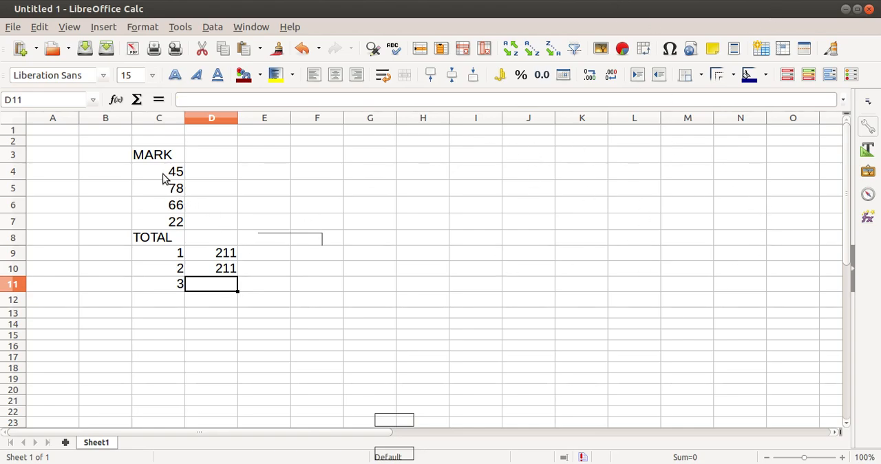
drag(157, 172, 160, 226)
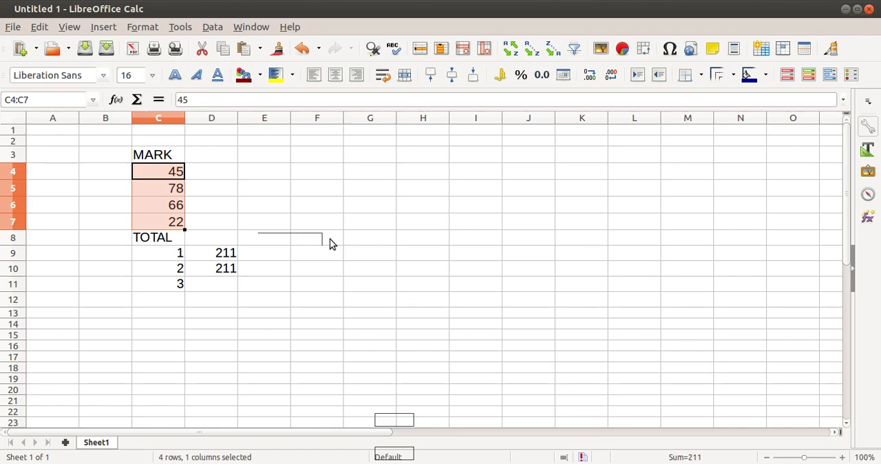
click(212, 28)
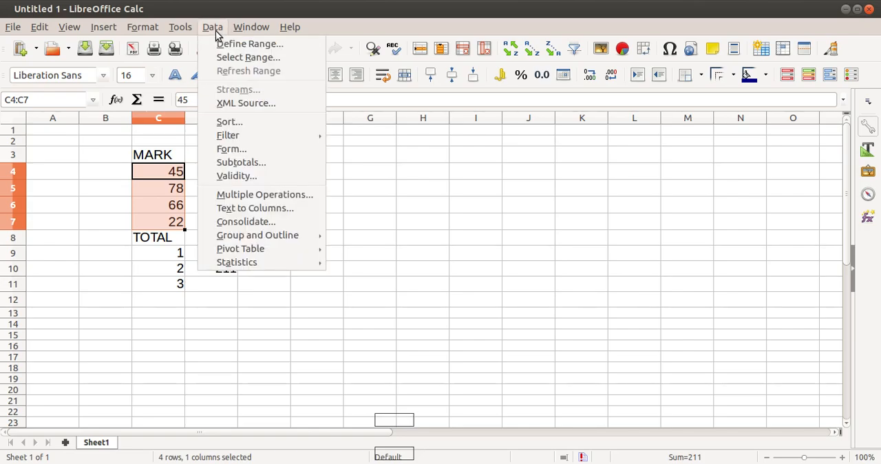
click(284, 48)
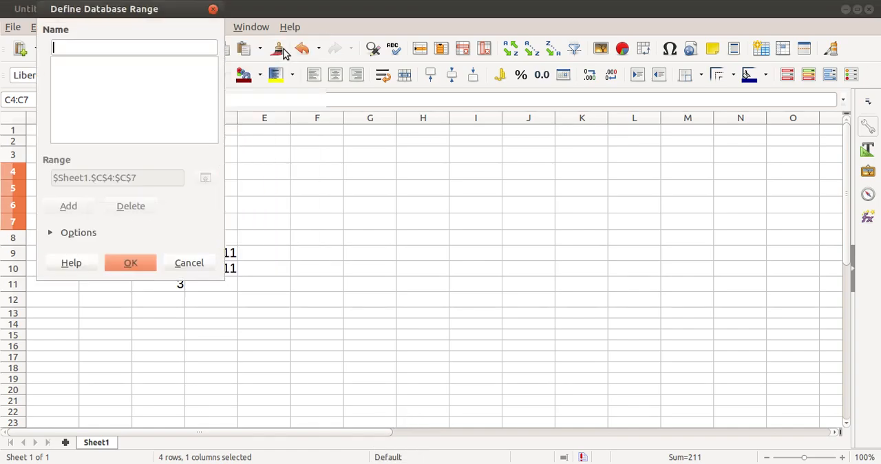
click(212, 9)
click(305, 203)
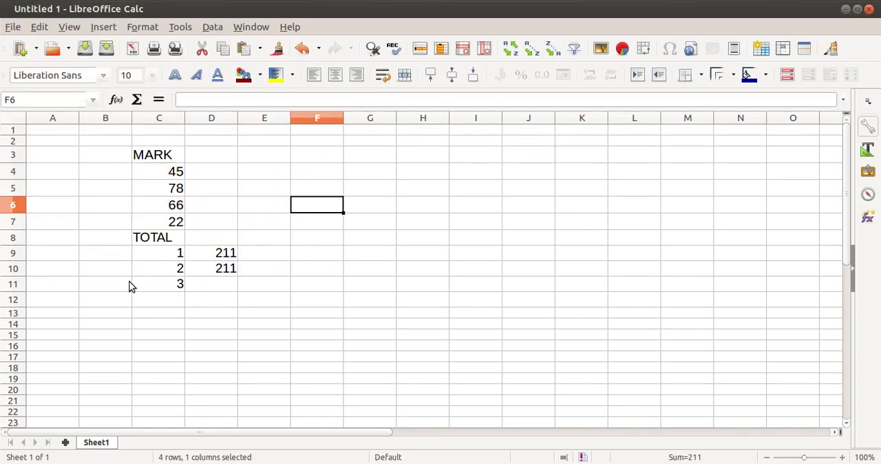
- Label the third totalling method by entering RANGE in B11
click(104, 285)
text(RANGE)
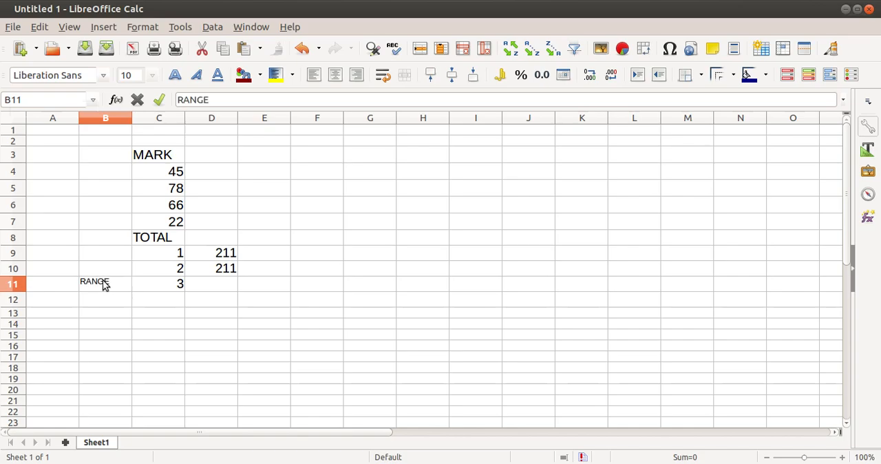
click(227, 284)
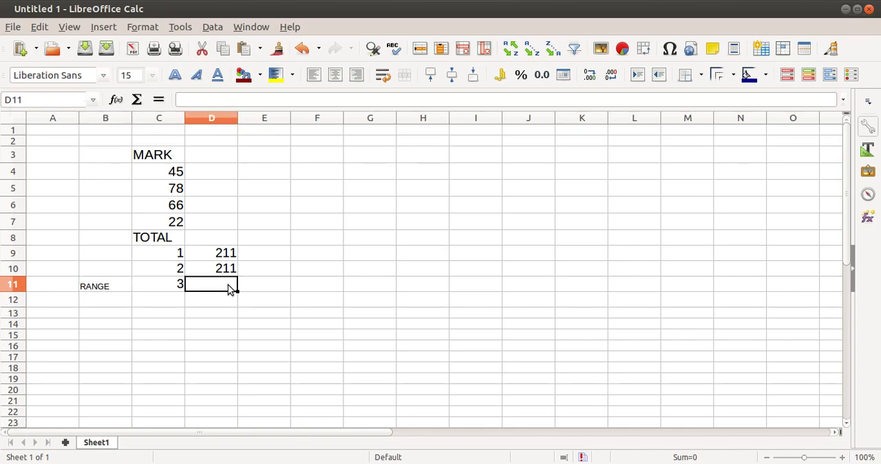
- Define a database range named MARKS for the four marks in C4:C7
click(155, 177)
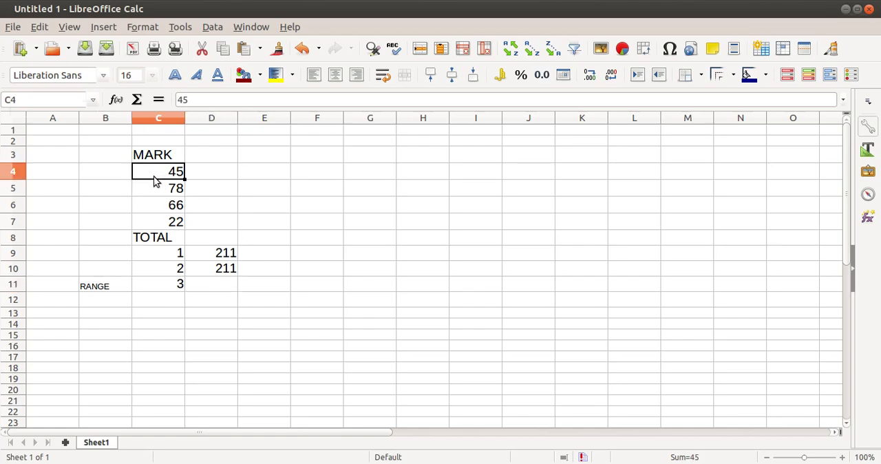
drag(154, 178, 161, 222)
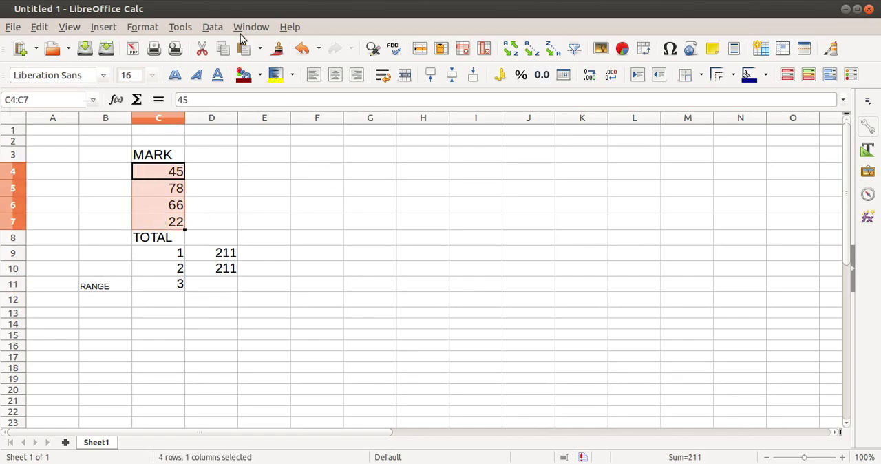
click(215, 28)
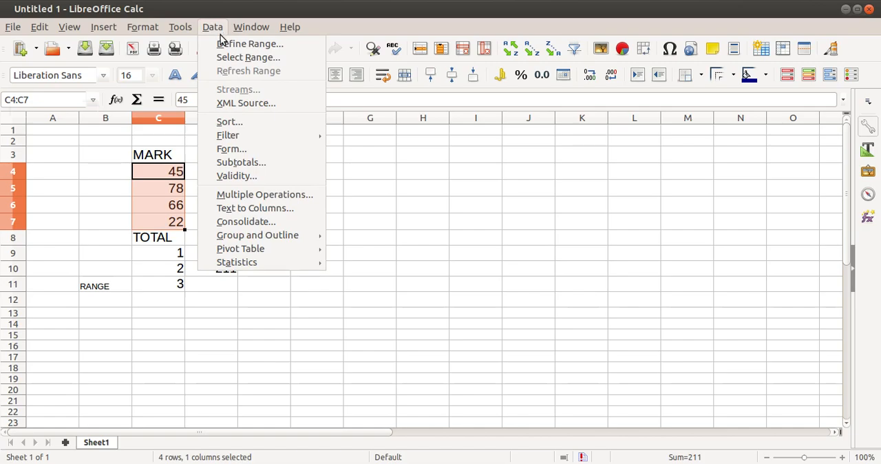
click(221, 46)
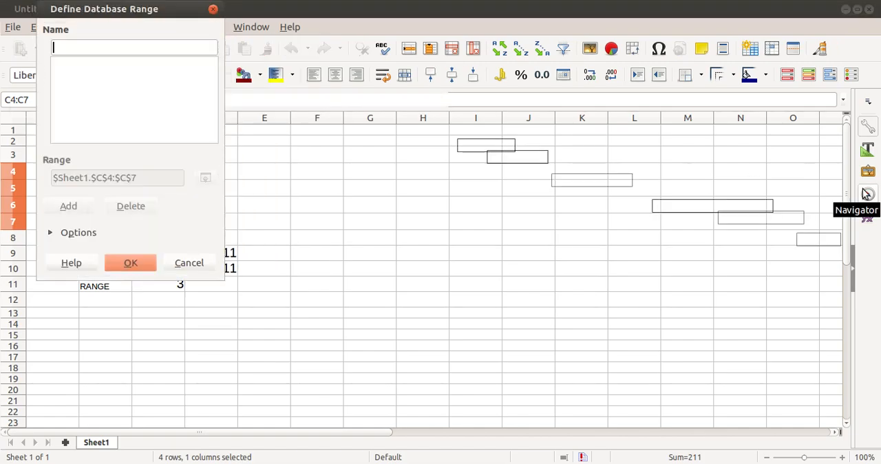
drag(146, 8, 362, 117)
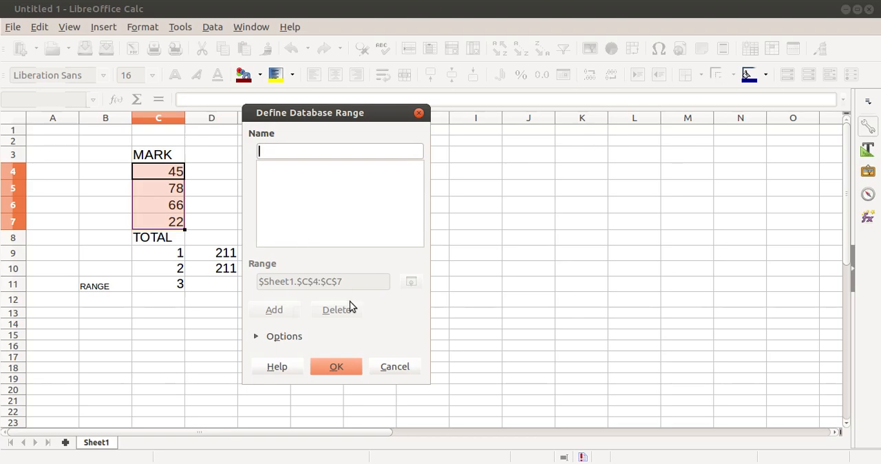
text(MA)
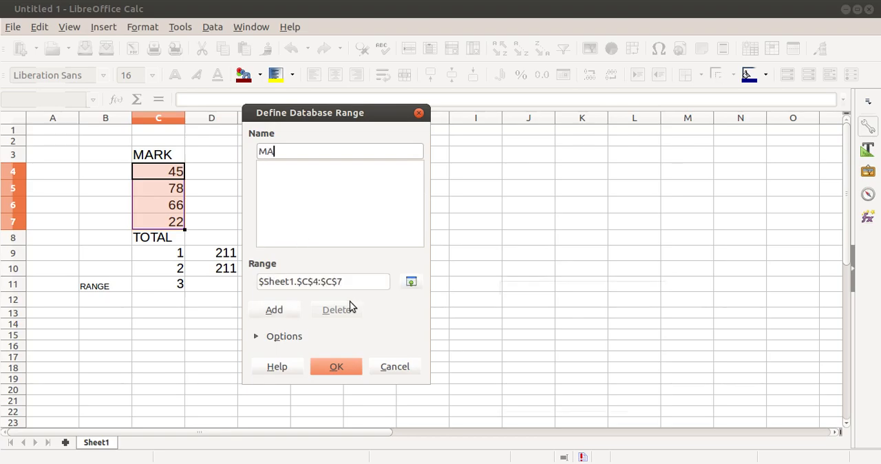
text(RKS)
click(346, 372)
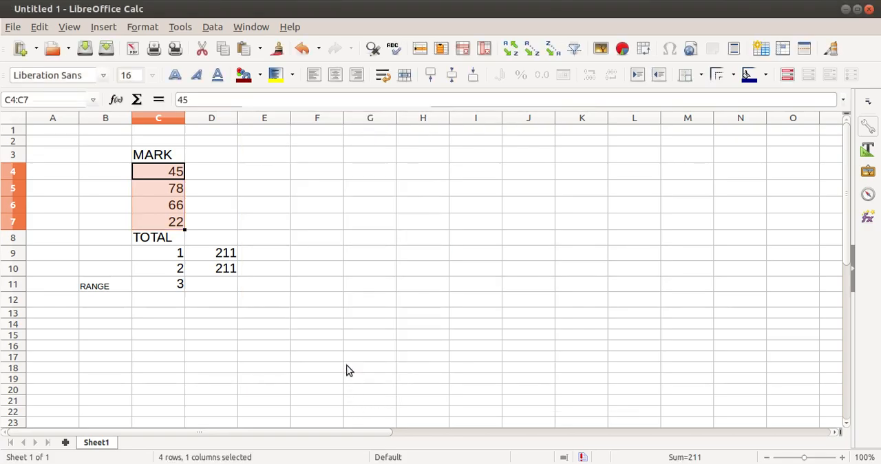
click(348, 270)
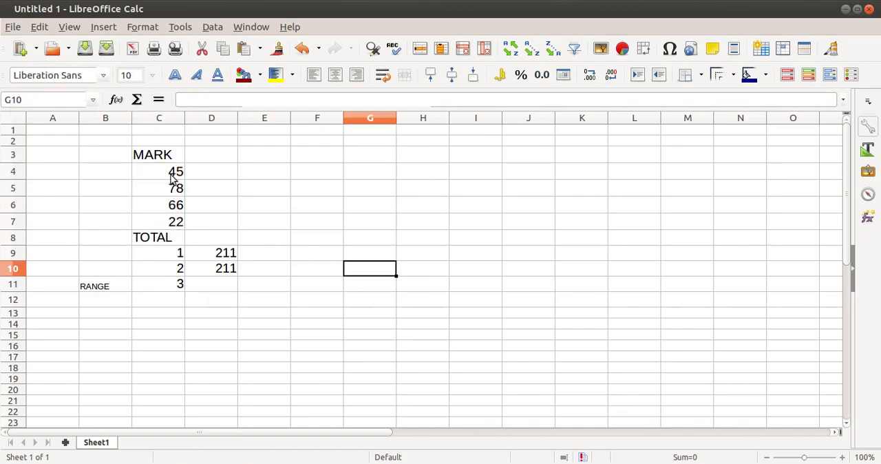
- Total the marks in D11 through the named range with the formula =SUM(MARKS)
drag(177, 172, 177, 222)
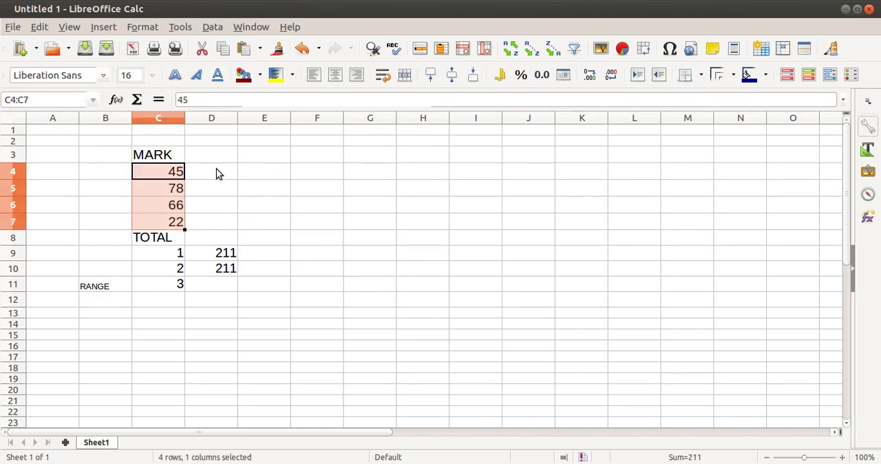
click(232, 291)
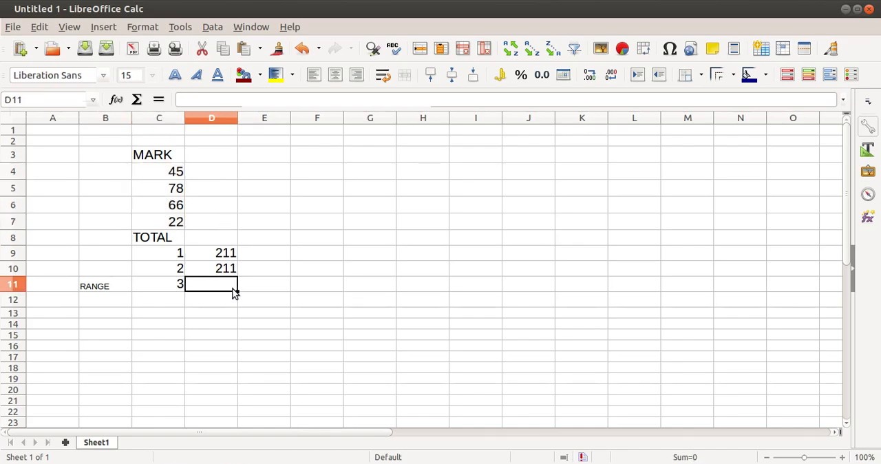
text(=)
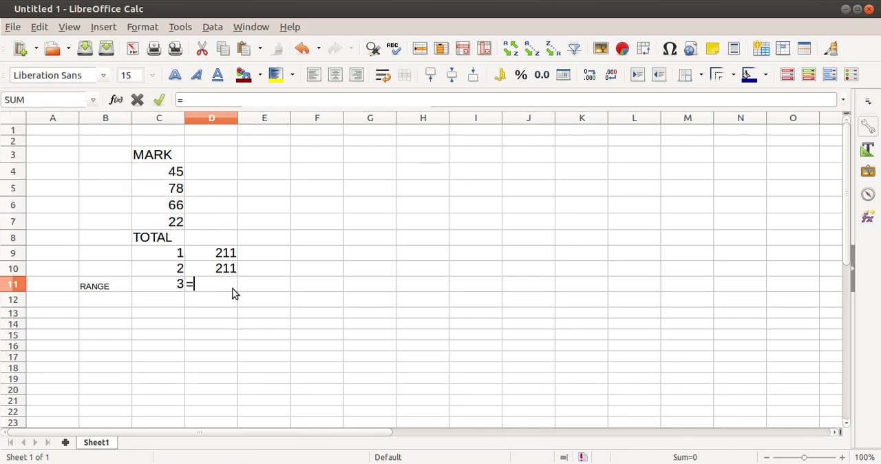
text(SUM)
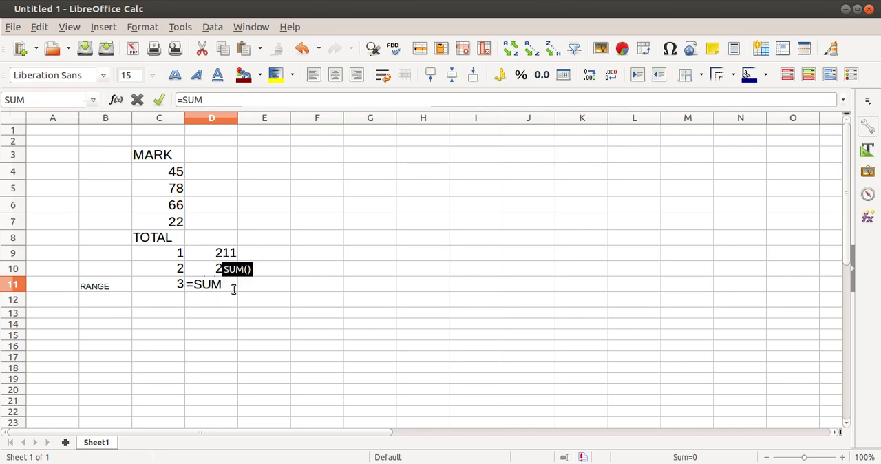
text(()
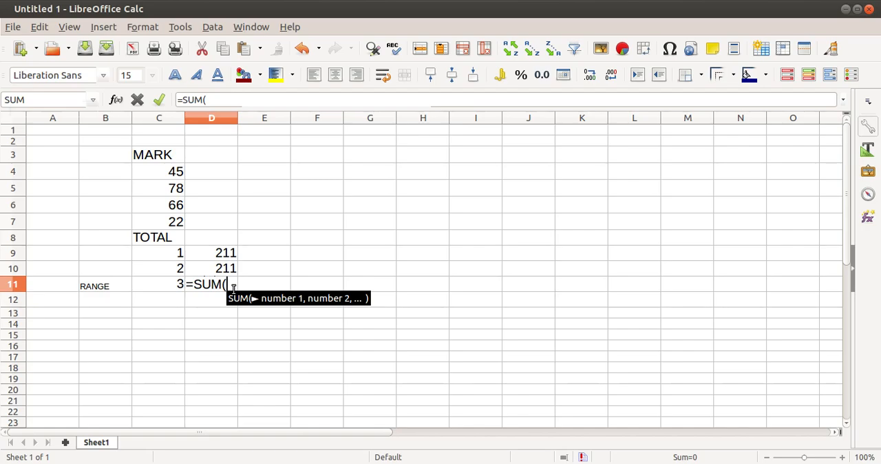
text(MAR)
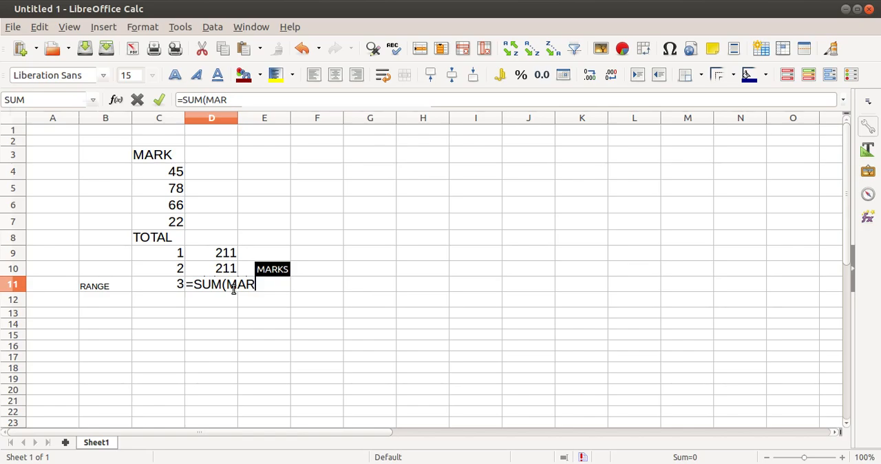
key(Return)
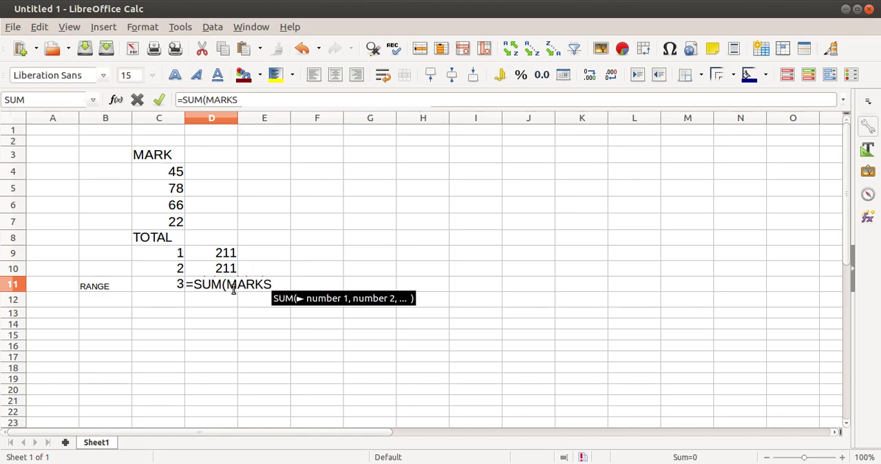
text())
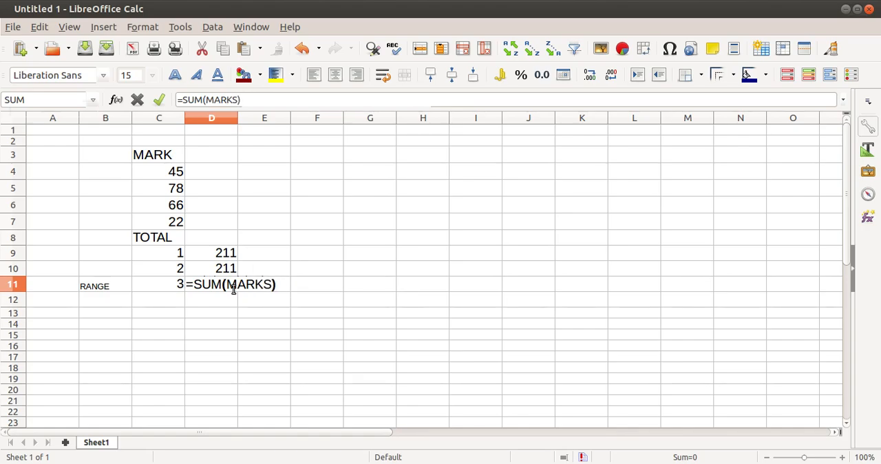
key(Return)
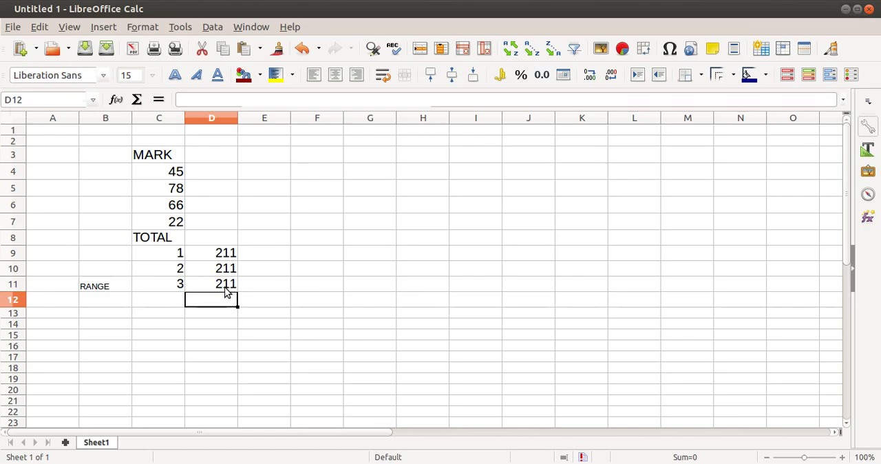
- Inspect the named-range formula in D11 and the cells C4:C7 it refers to, leaving the formula unchanged
click(230, 287)
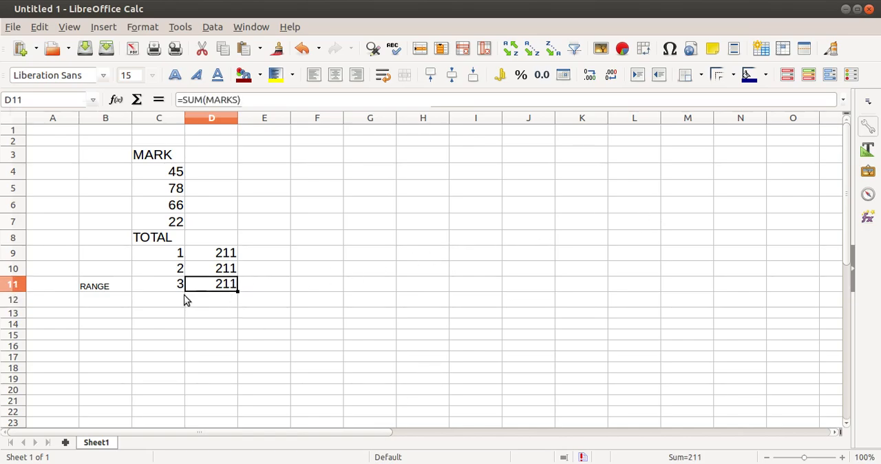
double_click(218, 289)
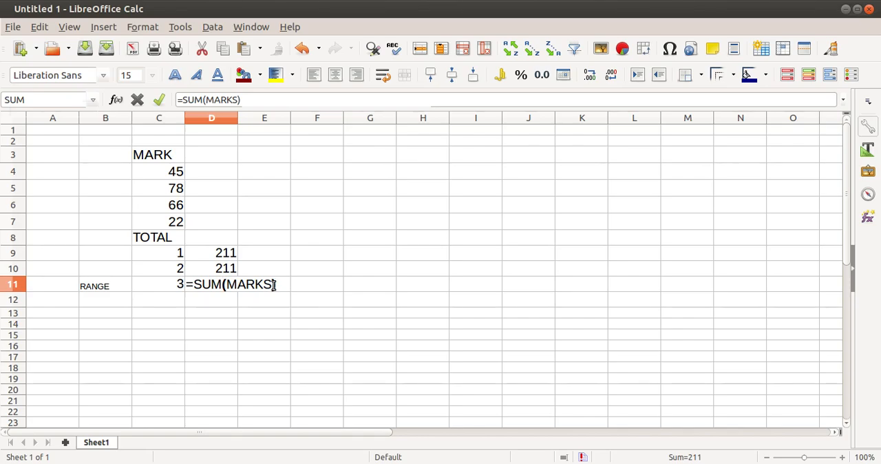
key(Return)
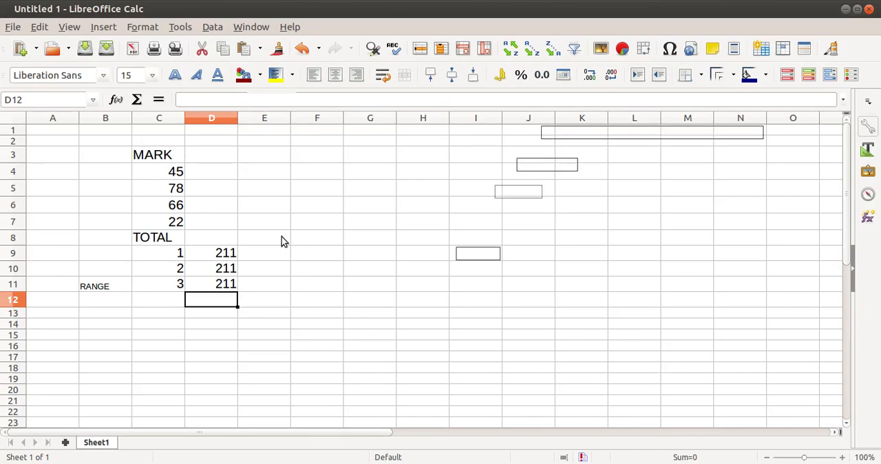
click(372, 259)
drag(178, 174, 170, 218)
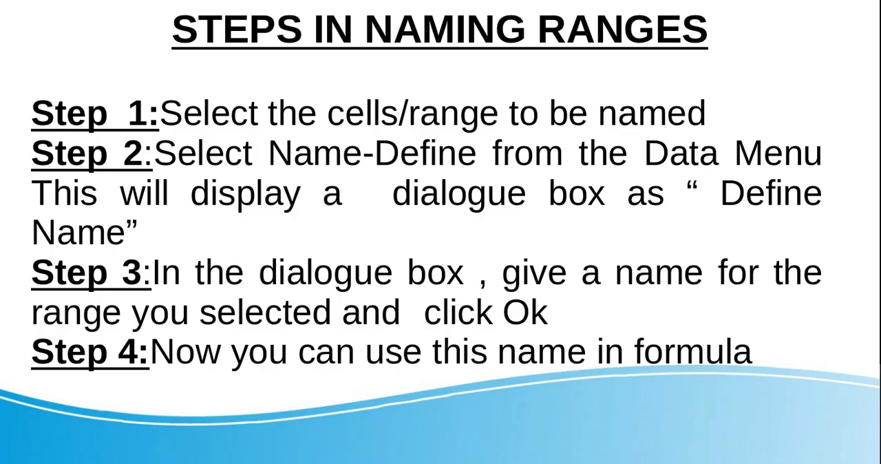